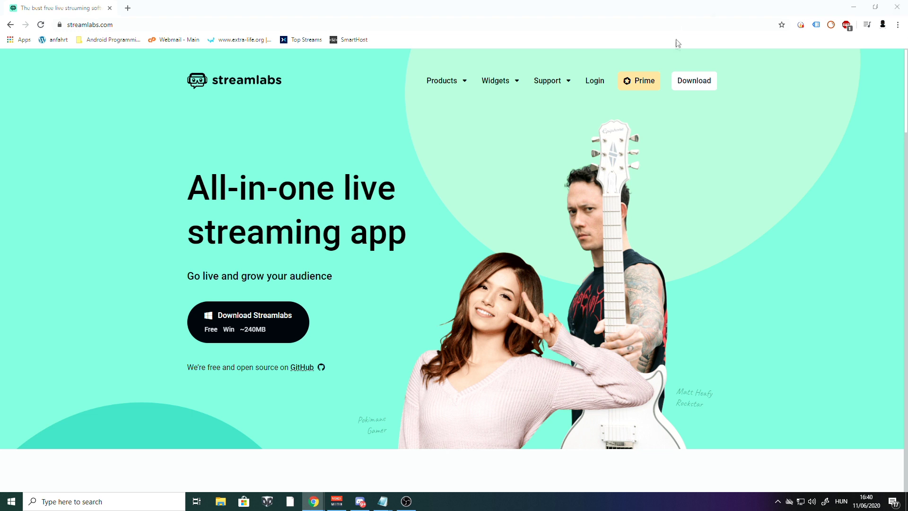
- Open the Streamlabs Login page from the homepage's top navigation
left_click(589, 87)
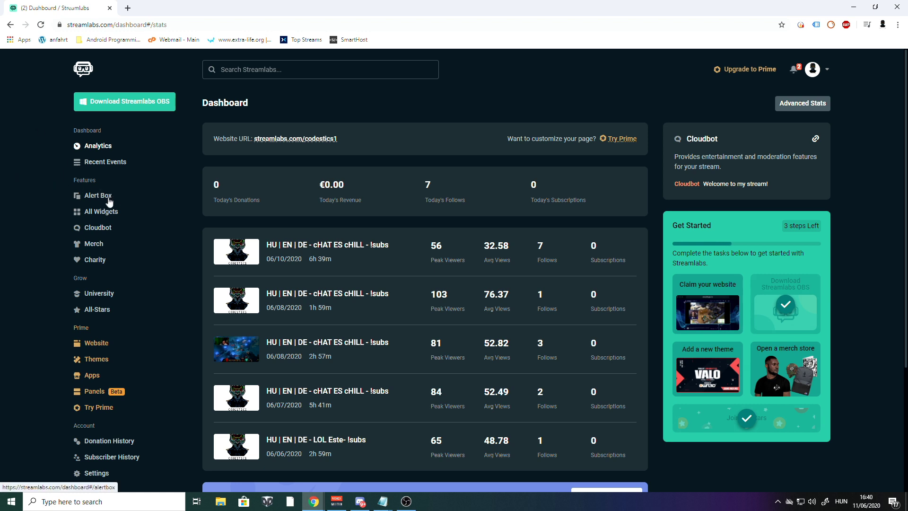
- Copy the Alert Box widget URL from Streamlabs, then switch to OBS Studio
left_click(109, 197)
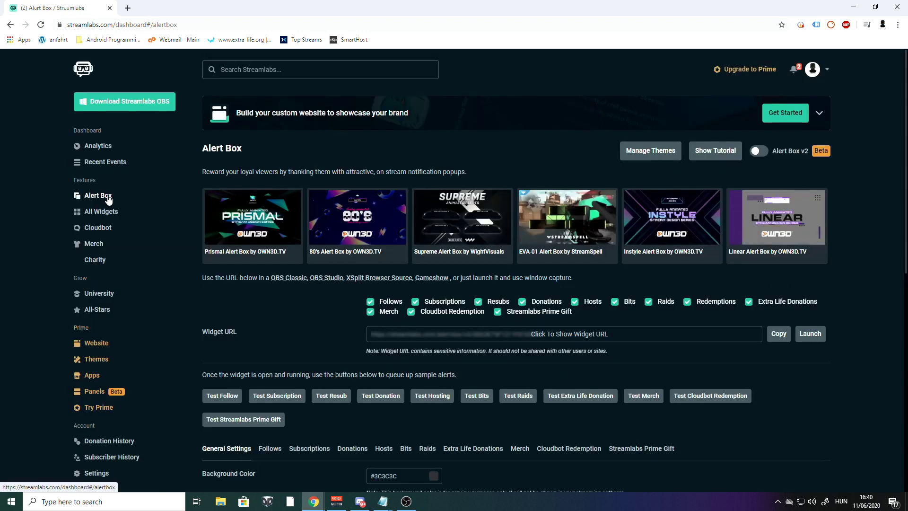
scroll(373, 335, "down", 3)
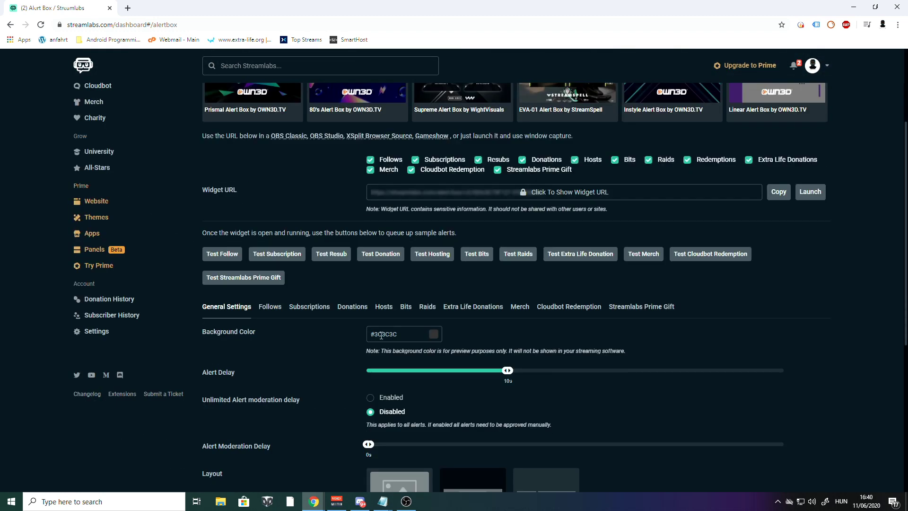
scroll(355, 339, "up", 3)
scroll(365, 339, "down", 2)
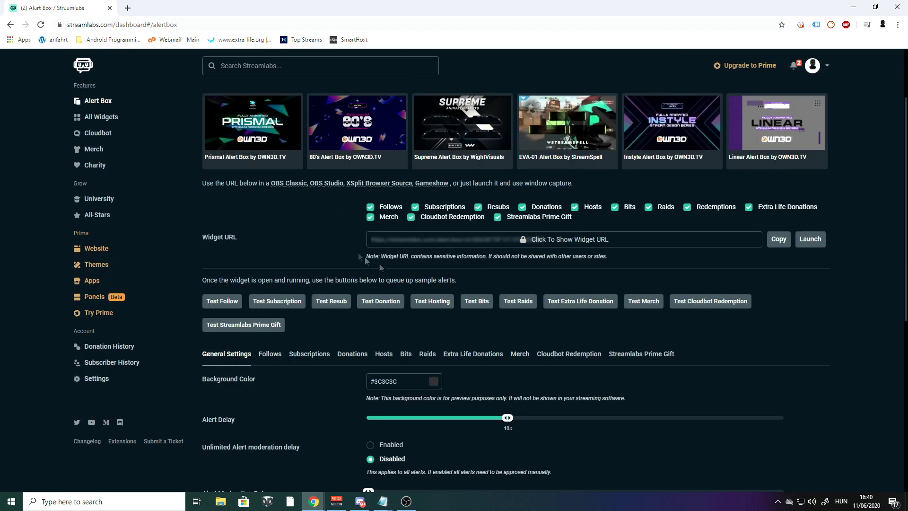
scroll(330, 261, "up", 2)
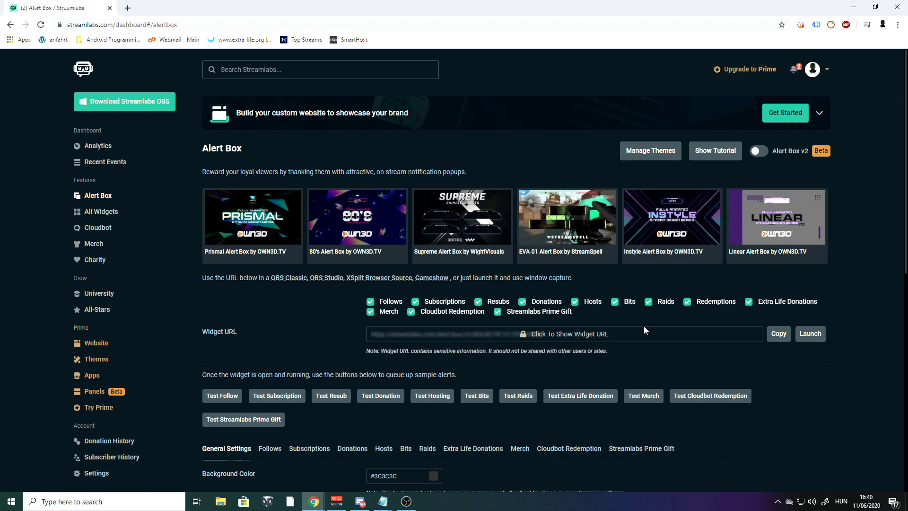
left_click(779, 335)
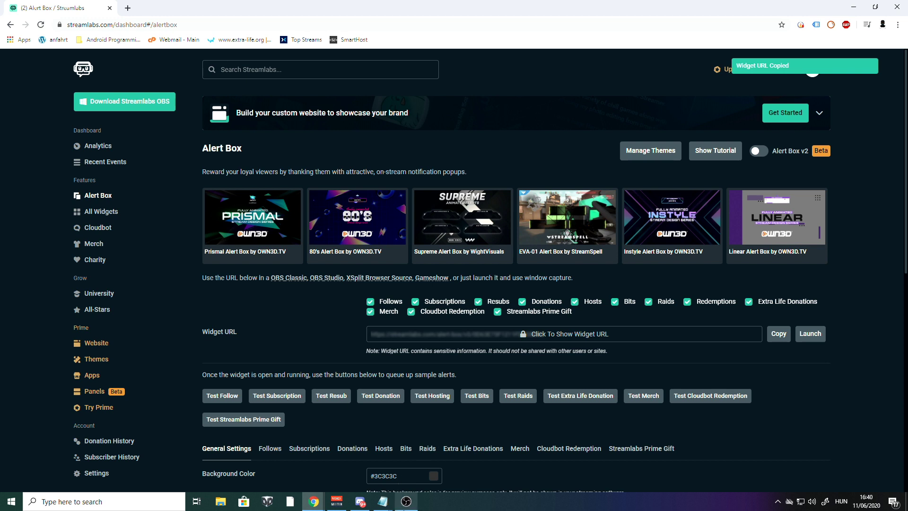
left_click(405, 505)
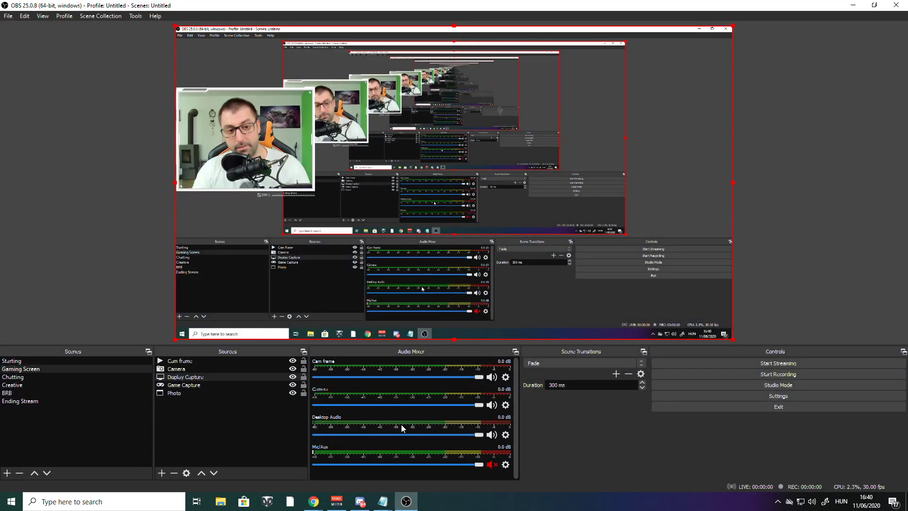
- Clear the Display Capture selection in the Gaming Screen sources list
left_click(229, 426)
left_click(229, 430)
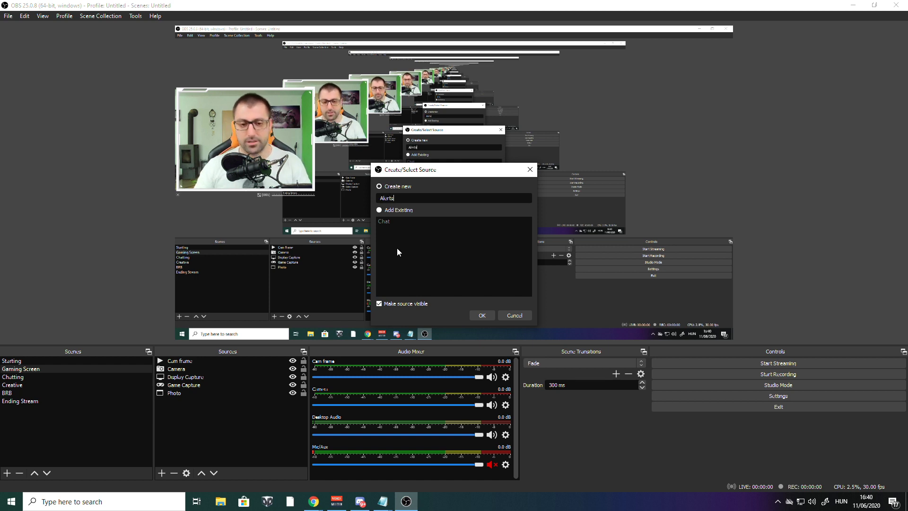
- Create the Alerts browser source using the copied Streamlabs widget URL as its address
left_click(482, 315)
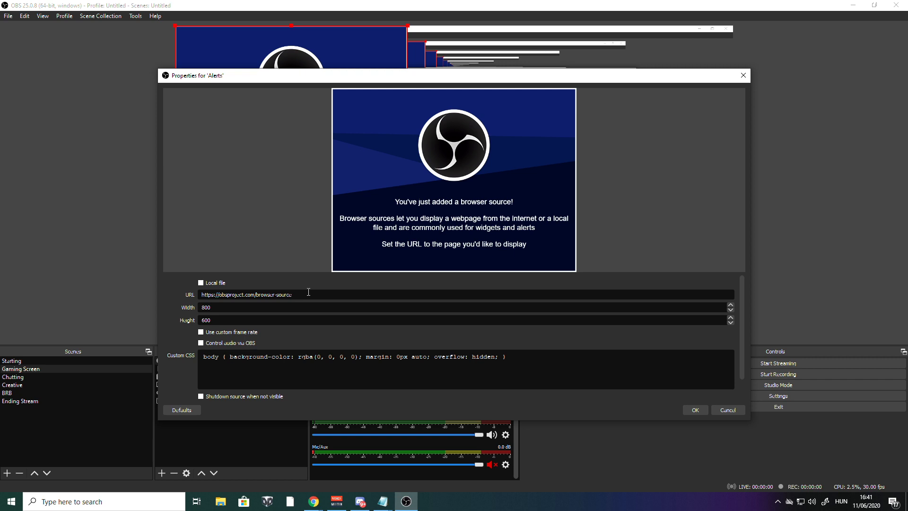
left_click_drag(308, 294, 207, 294)
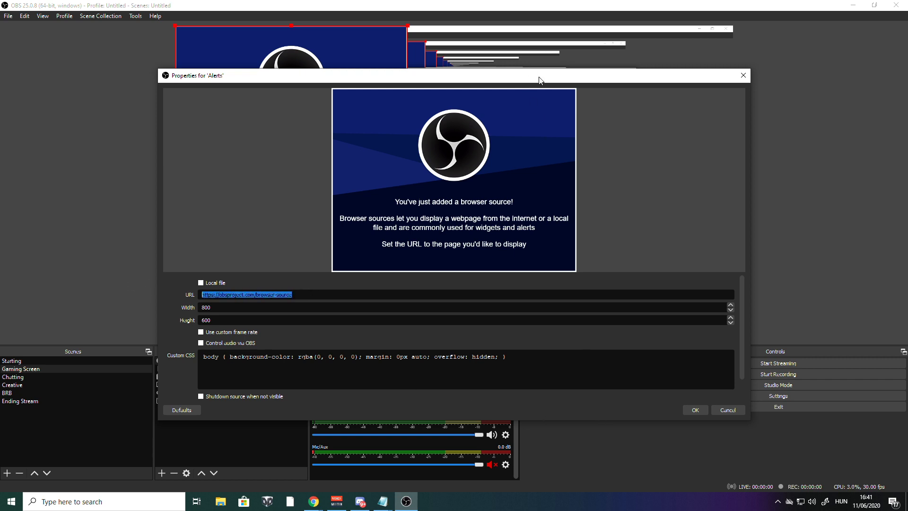
left_click_drag(540, 80, 522, 111)
key("Return")
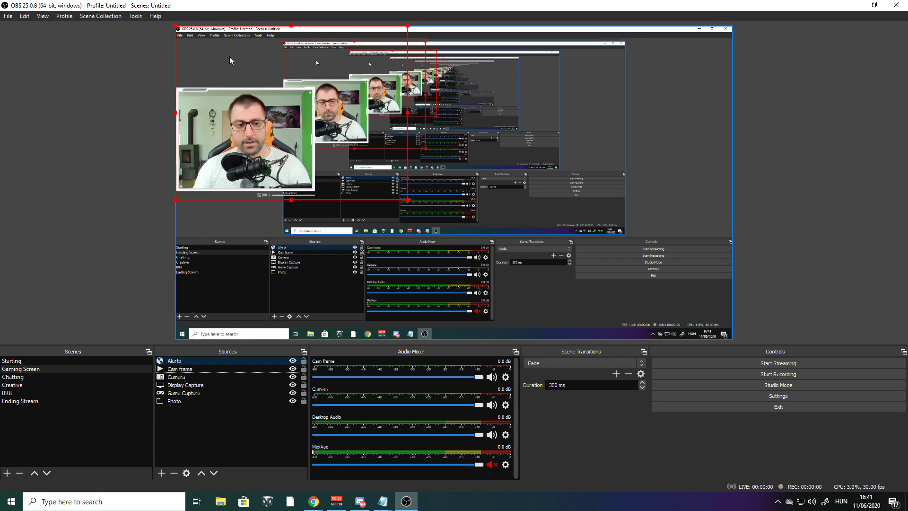
- Move the Alerts source toward the right side of the preview canvas
left_click_drag(230, 59, 376, 53)
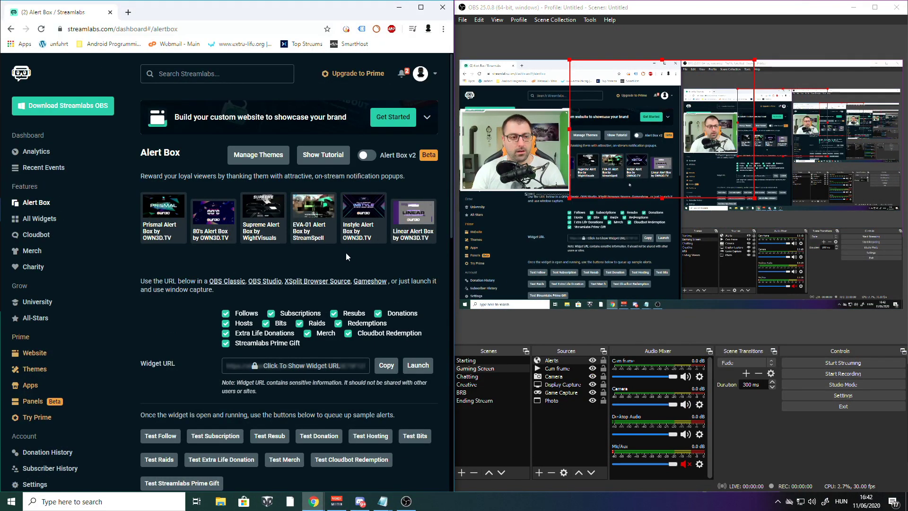
scroll(354, 246, "down", 5)
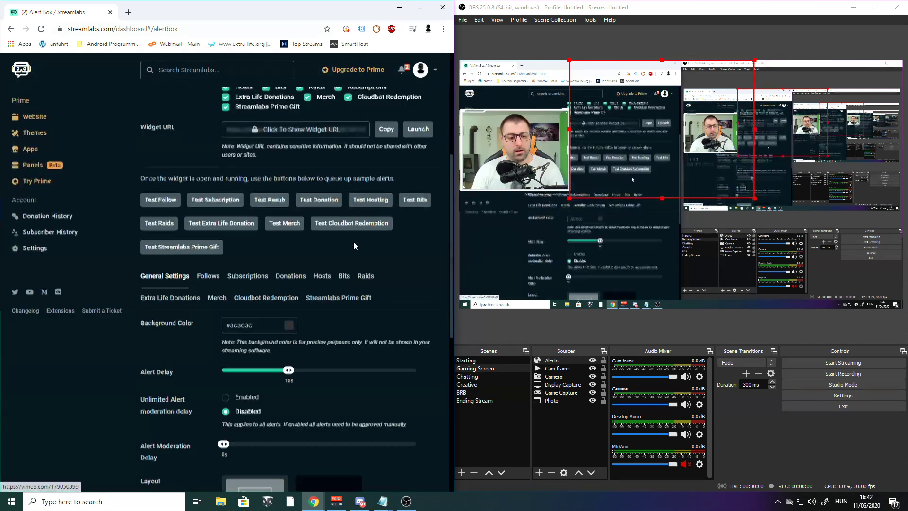
scroll(356, 258, "down", 3)
scroll(308, 278, "up", 2)
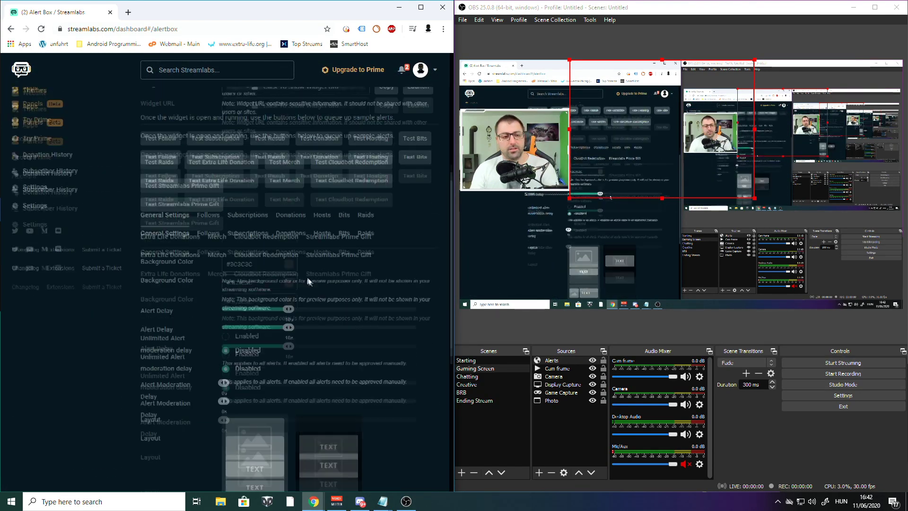
scroll(303, 275, "down", 5)
scroll(302, 270, "up", 2)
scroll(302, 268, "up", 1)
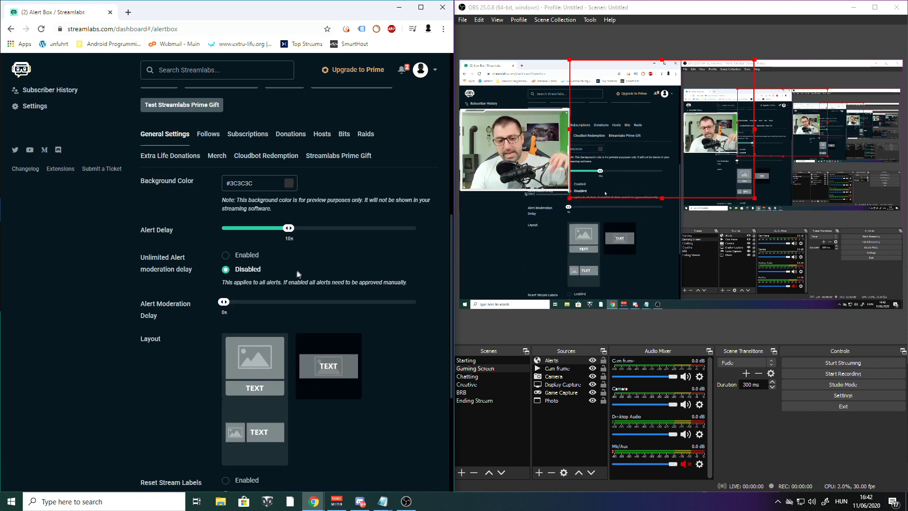
scroll(289, 267, "up", 4)
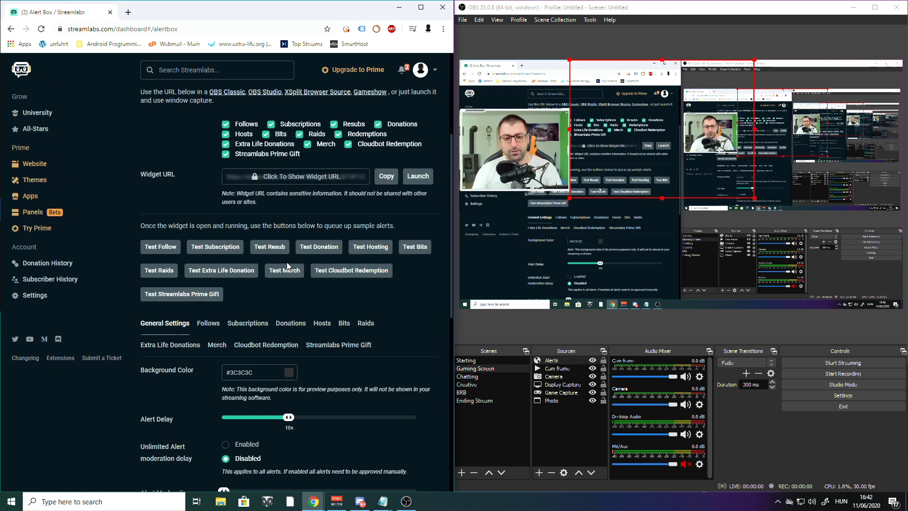
scroll(287, 262, "down", 3)
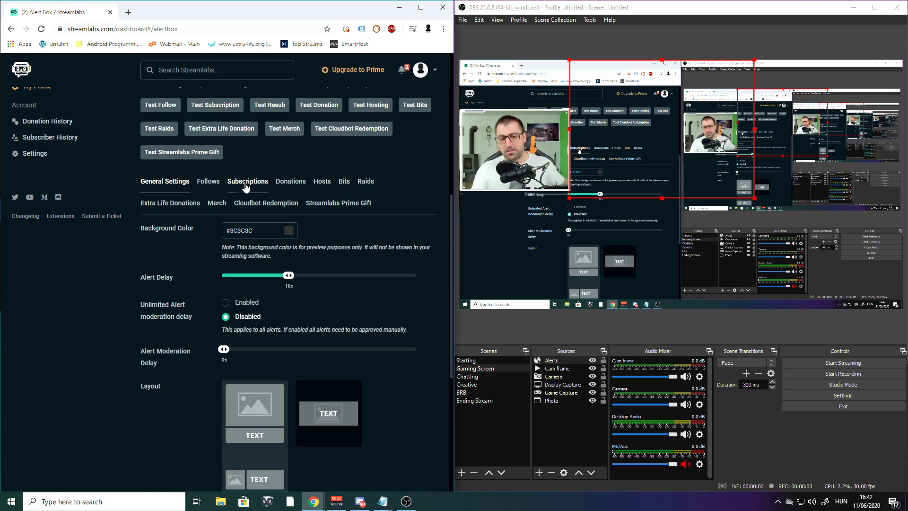
scroll(199, 208, "down", 5)
scroll(189, 203, "up", 3)
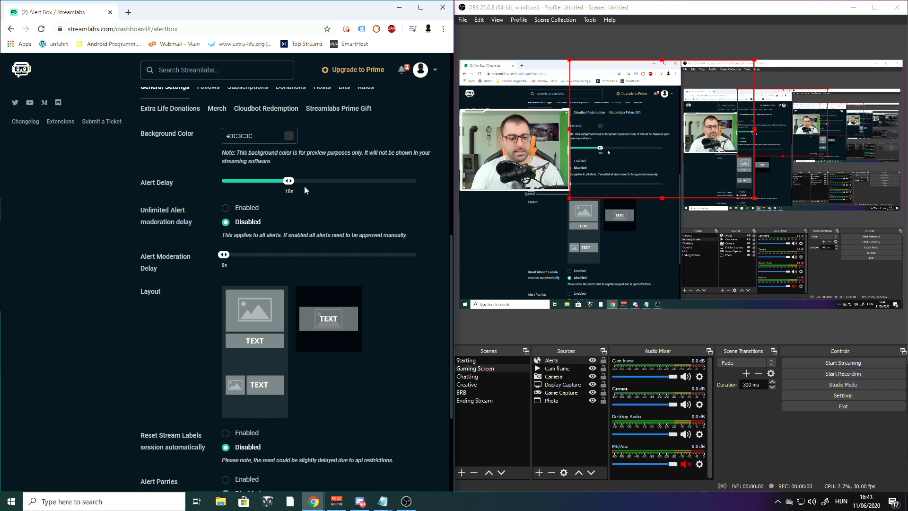
scroll(305, 186, "down", 2)
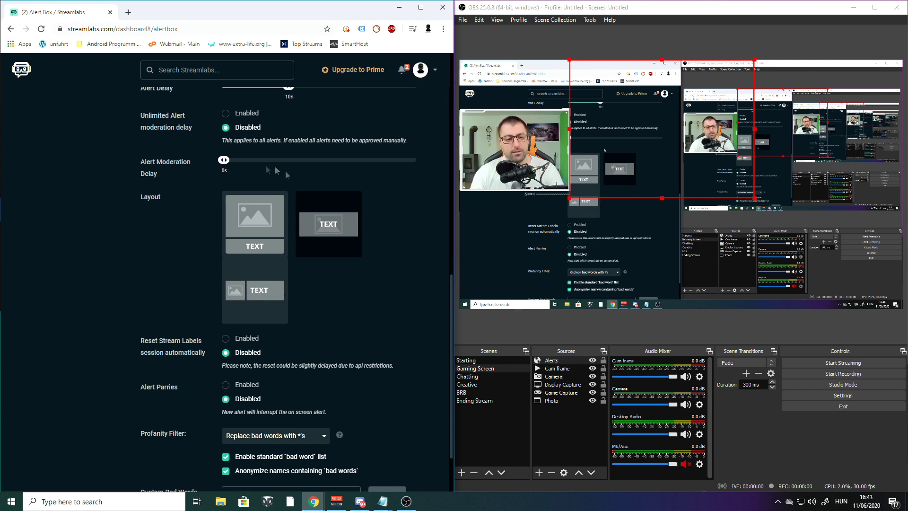
- Save the Alert Box general settings with the 10s alert delay
scroll(286, 257, "down", 1)
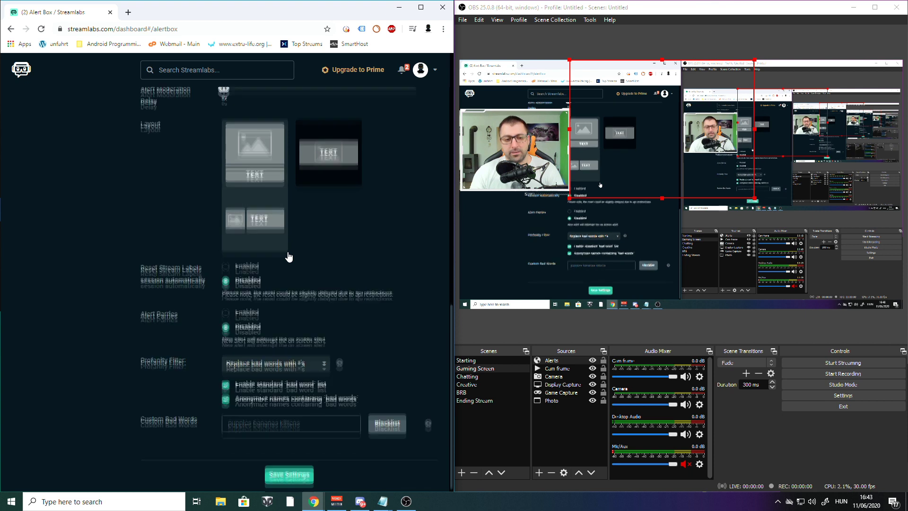
scroll(284, 257, "down", 2)
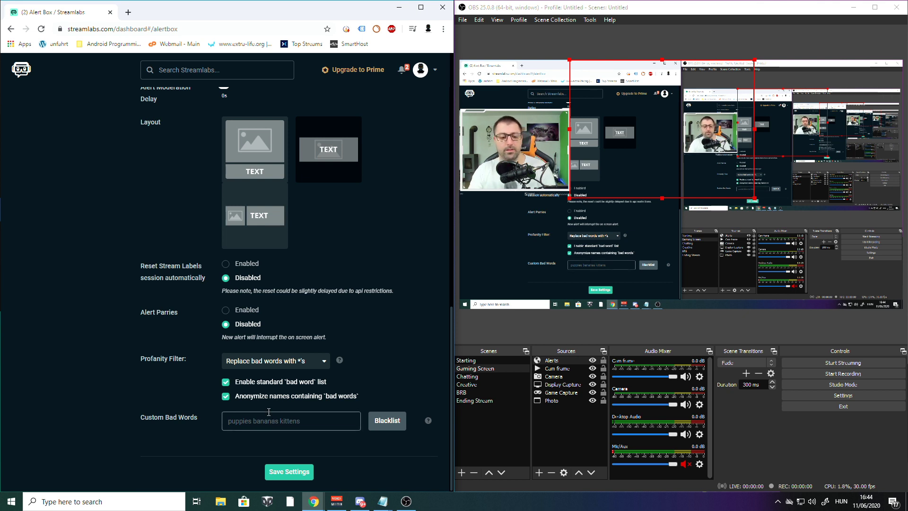
left_click(279, 471)
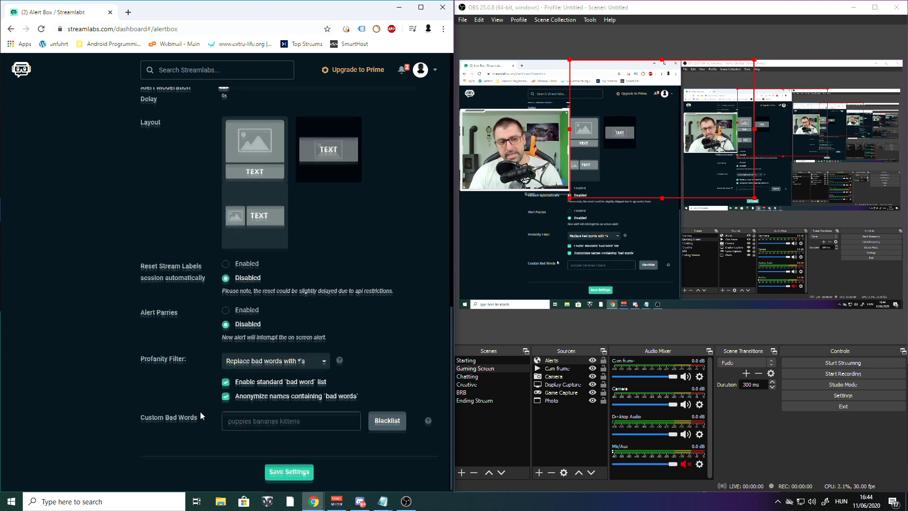
scroll(199, 410, "up", 7)
scroll(200, 412, "up", 1)
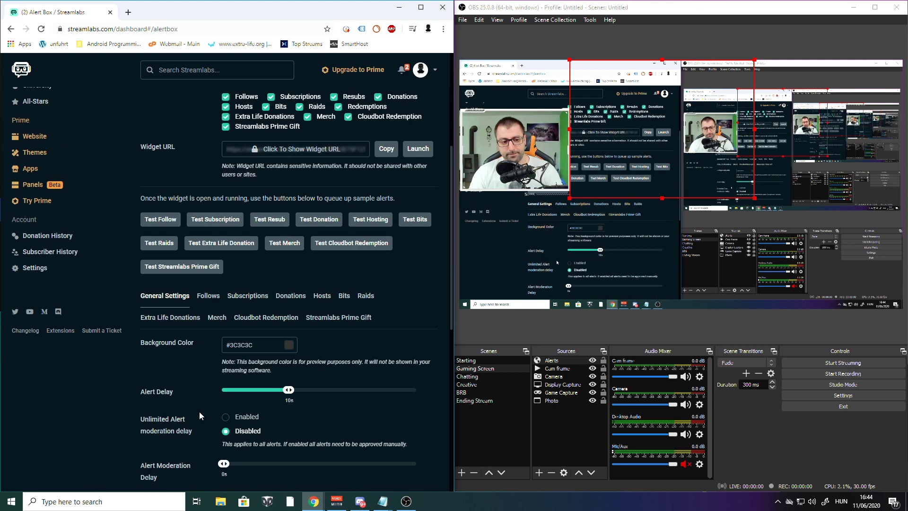
- Open the Follows tab and toggle the Follows alert-type checkbox
left_click(208, 297)
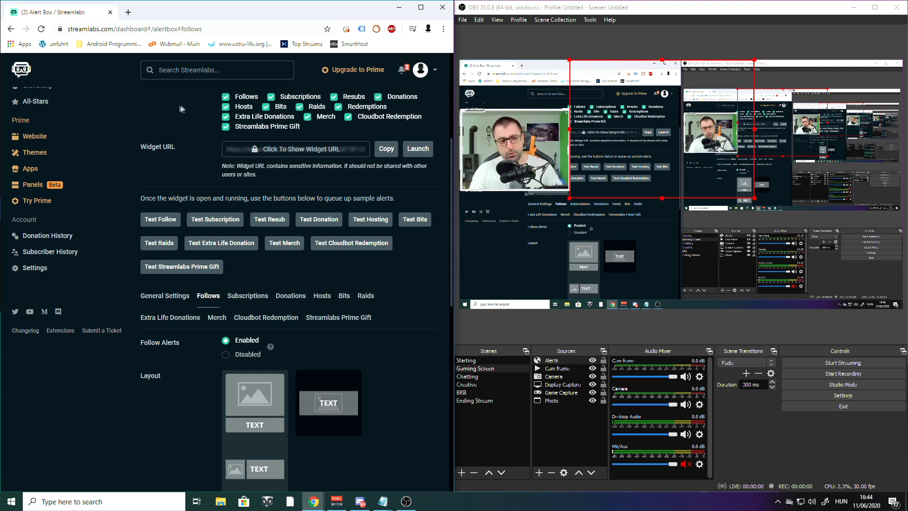
left_click(226, 98)
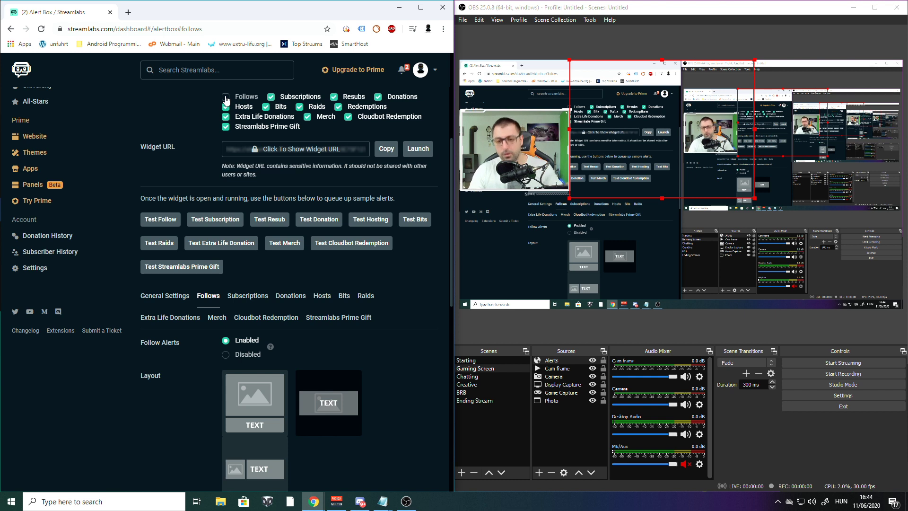
left_click(226, 99)
scroll(247, 313, "down", 5)
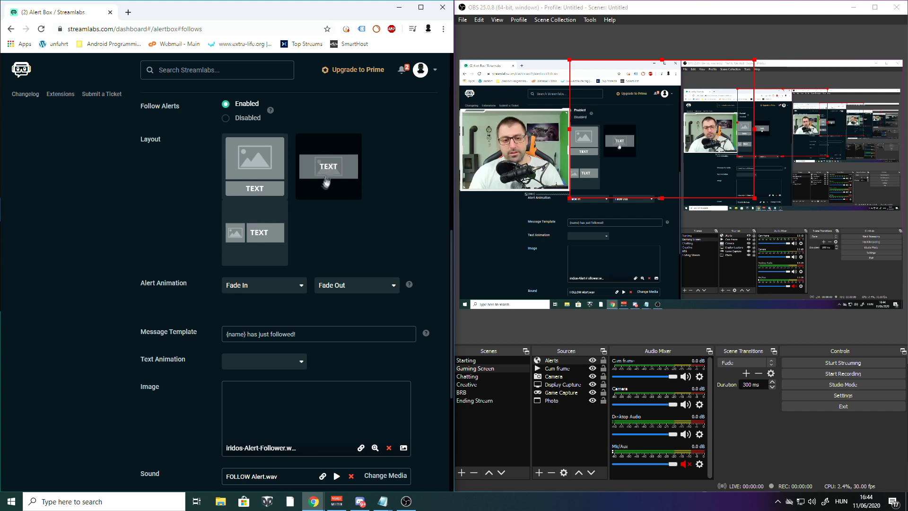
scroll(338, 202, "down", 1)
scroll(339, 202, "down", 3)
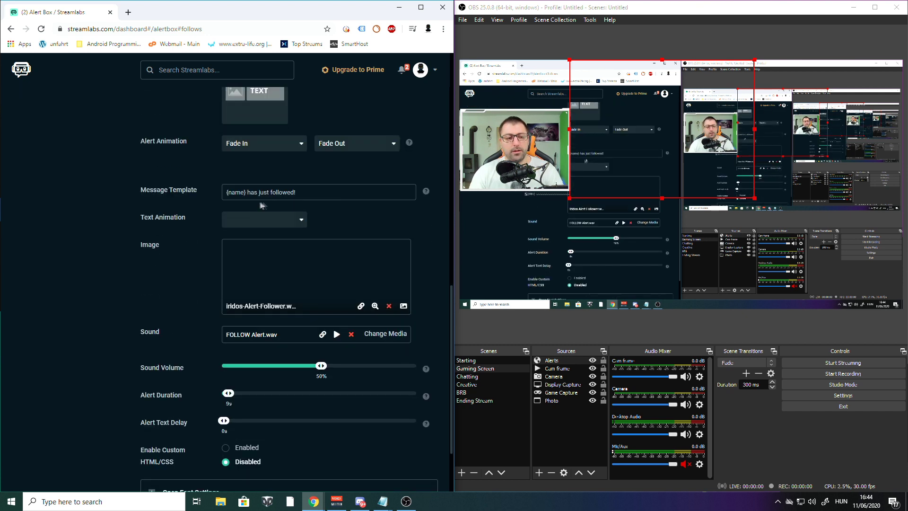
scroll(270, 208, "up", 3)
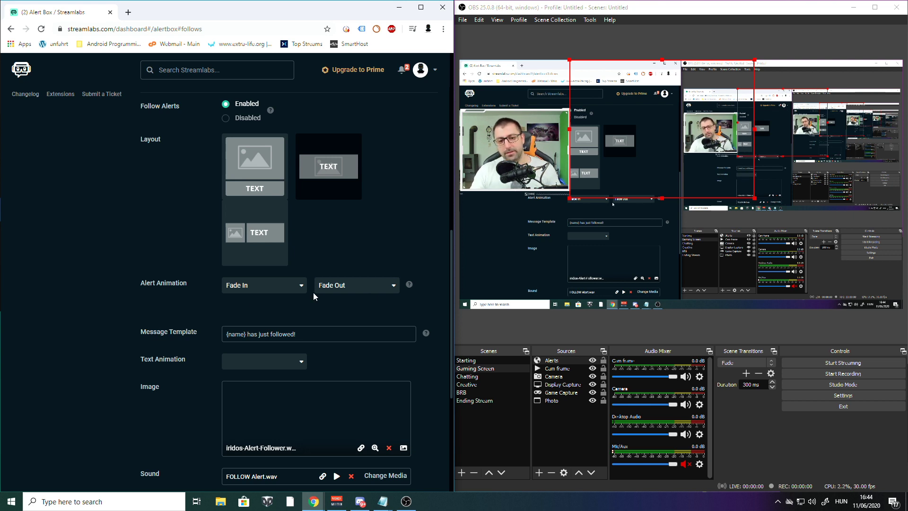
left_click(393, 285)
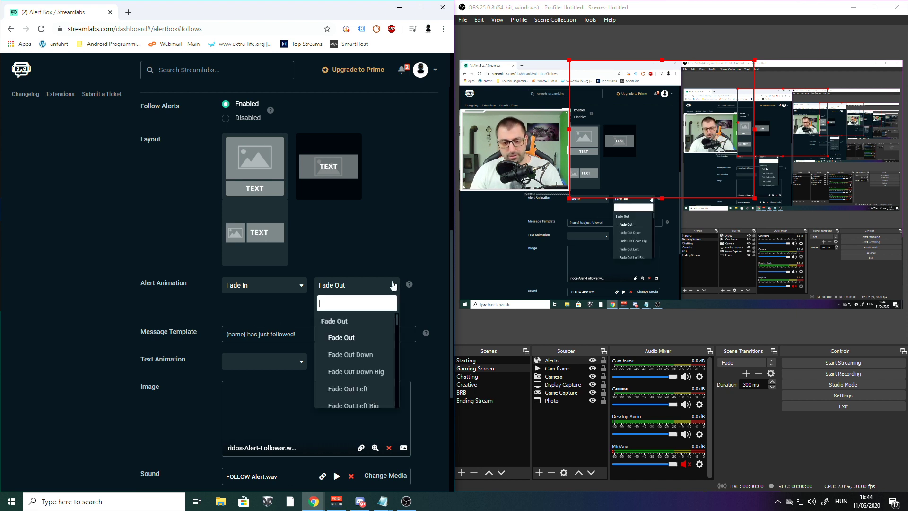
left_click(389, 229)
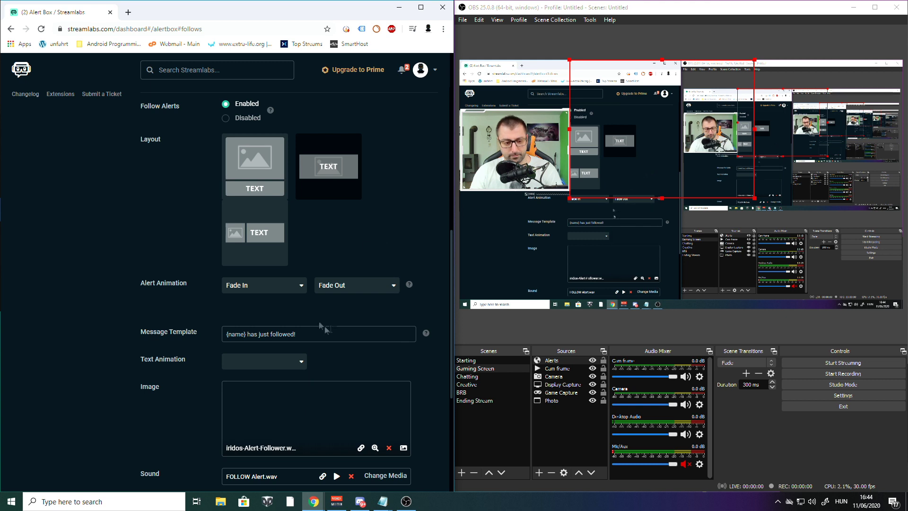
scroll(279, 298, "down", 2)
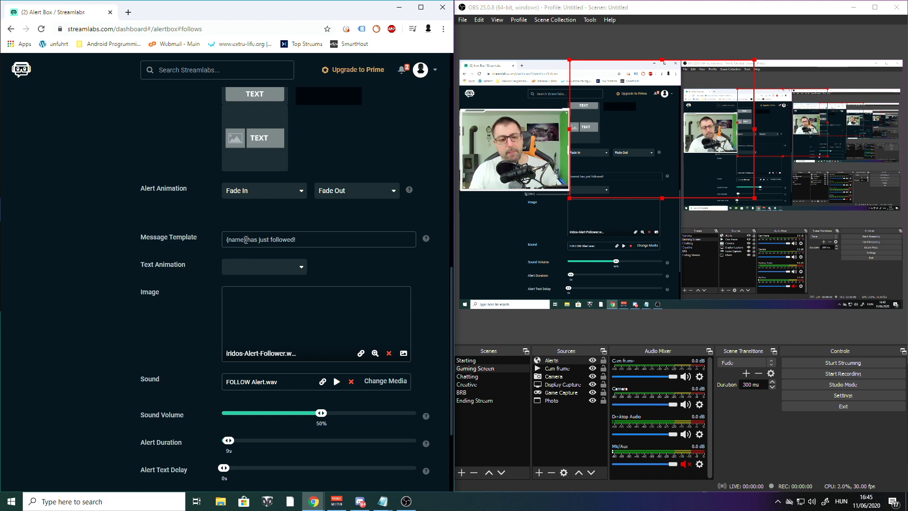
left_click_drag(246, 240, 199, 242)
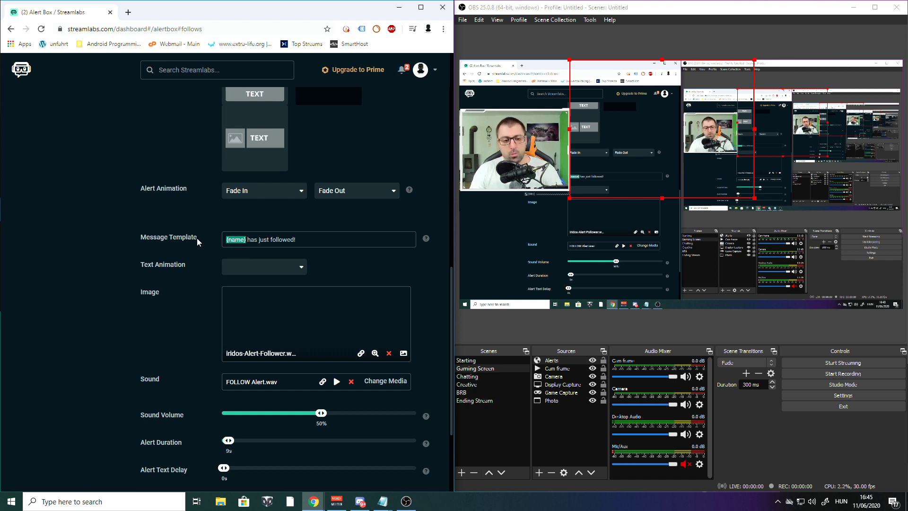
double_click(237, 238)
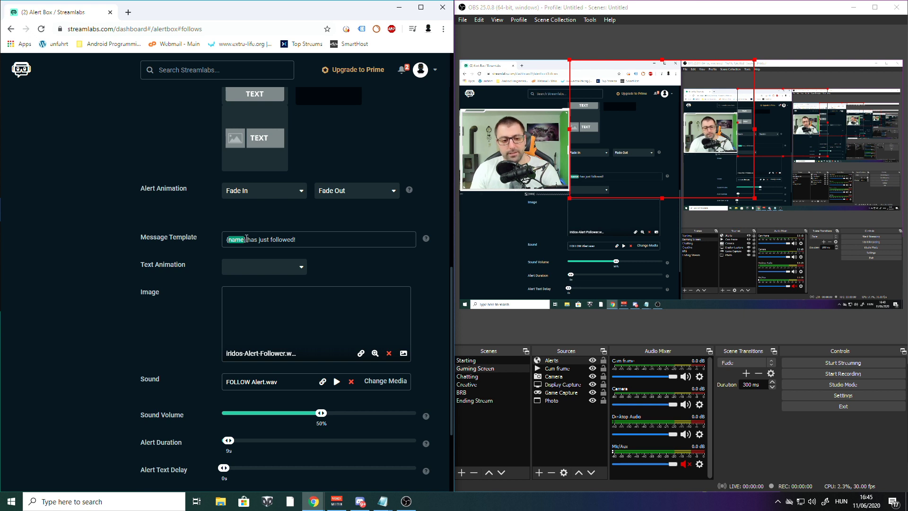
scroll(206, 239, "down", 2)
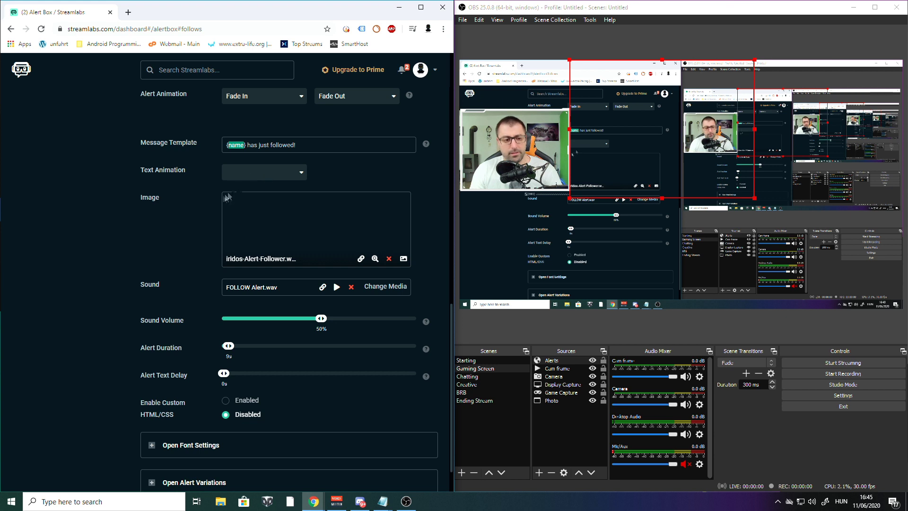
scroll(144, 239, "down", 1)
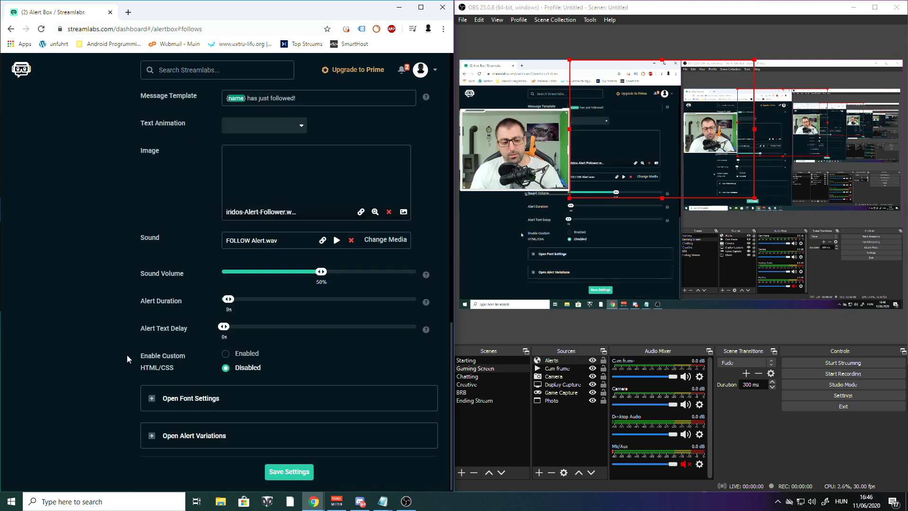
- Expand and review the follow alert's font, size, weight and colour settings
left_click(152, 400)
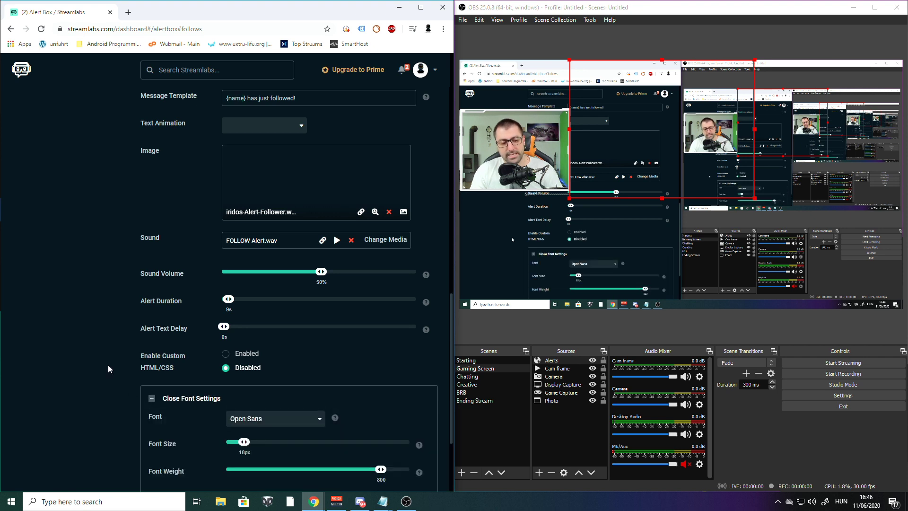
scroll(106, 364, "down", 3)
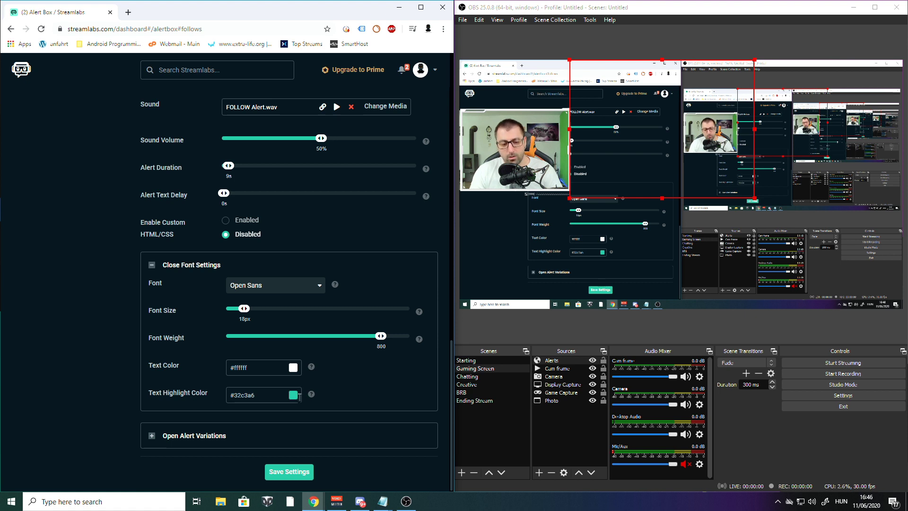
scroll(243, 376, "up", 10)
scroll(246, 264, "down", 5)
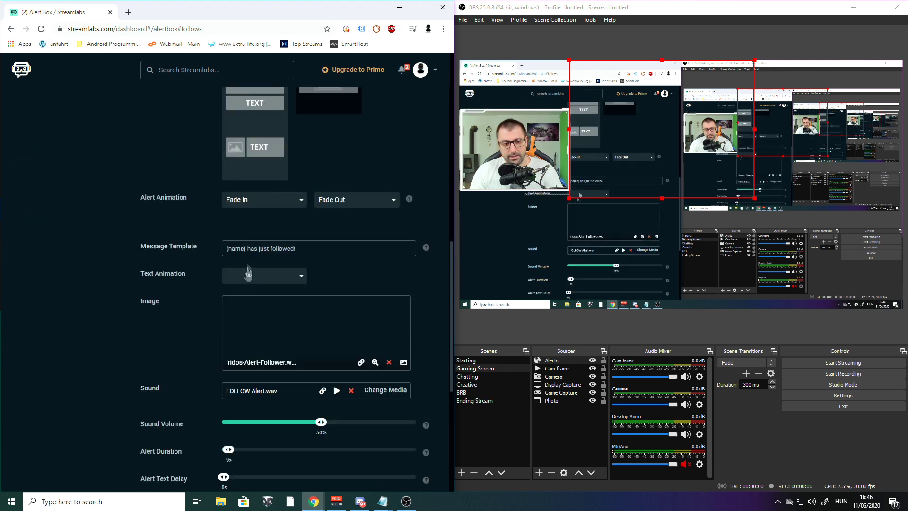
- Select the {name} placeholder in the message template and expand the alert variations
left_click_drag(247, 249, 209, 253)
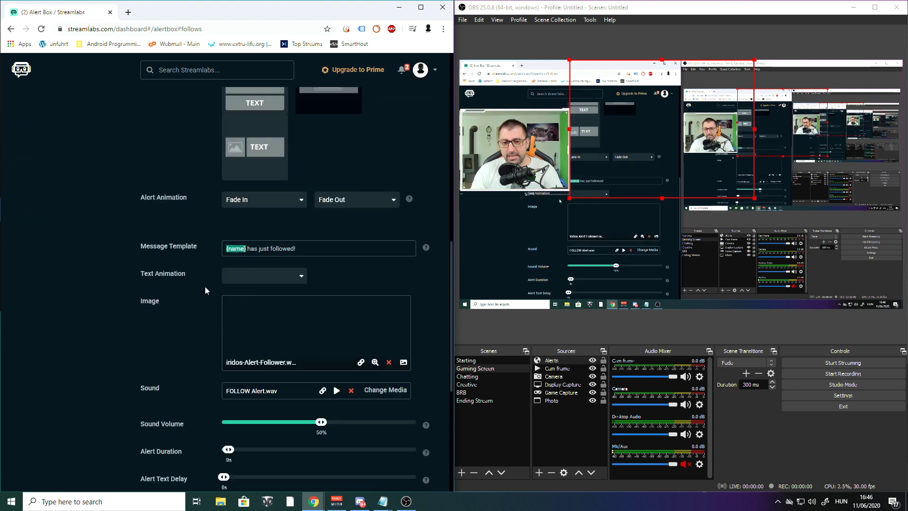
scroll(204, 316, "down", 6)
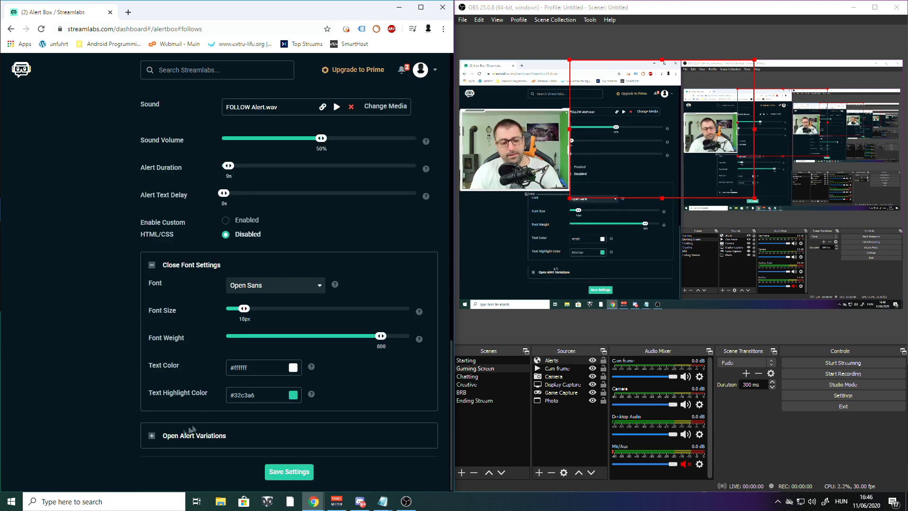
left_click(179, 434)
scroll(161, 393, "down", 2)
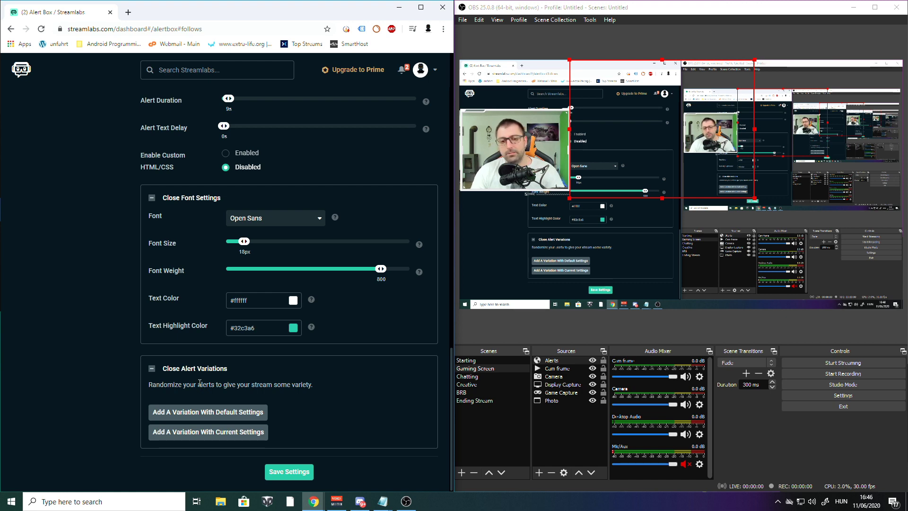
scroll(192, 383, "up", 15)
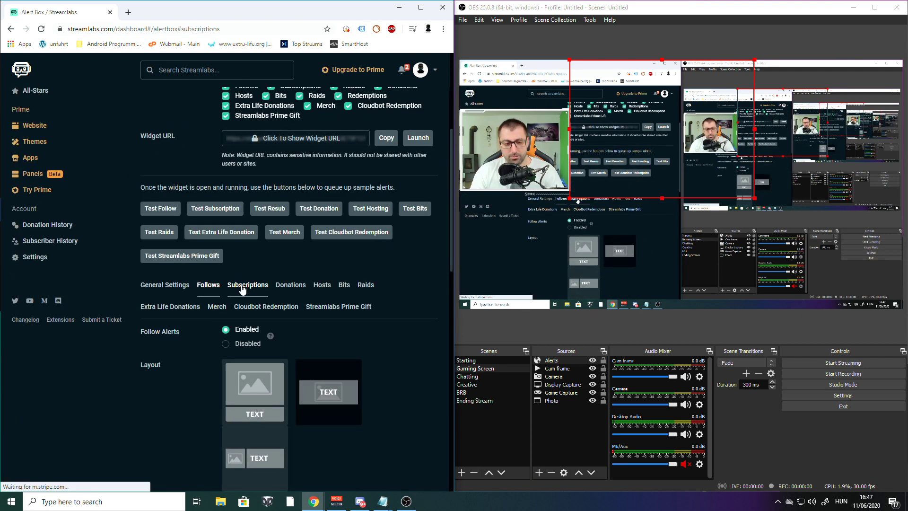
- Open the Subscriptions tab and save it with Subscription Alerts enabled
left_click(227, 286)
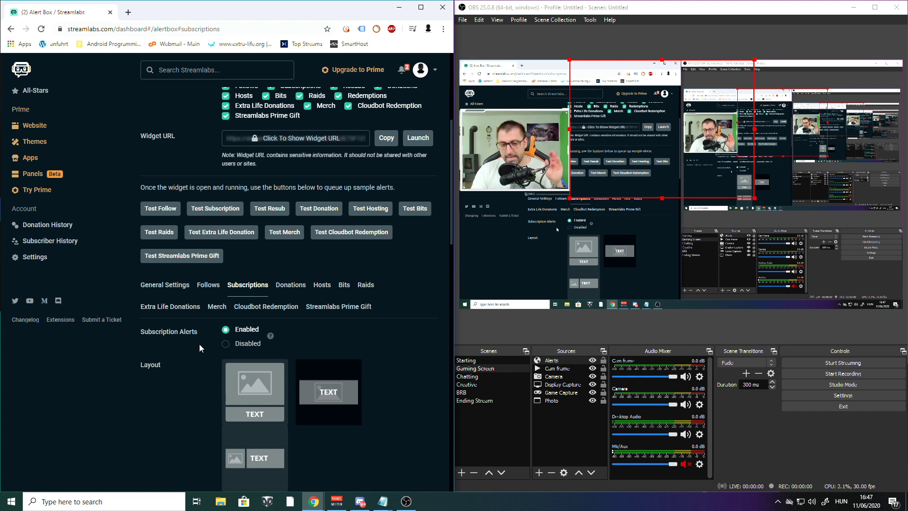
scroll(204, 360, "down", 6)
scroll(209, 372, "down", 12)
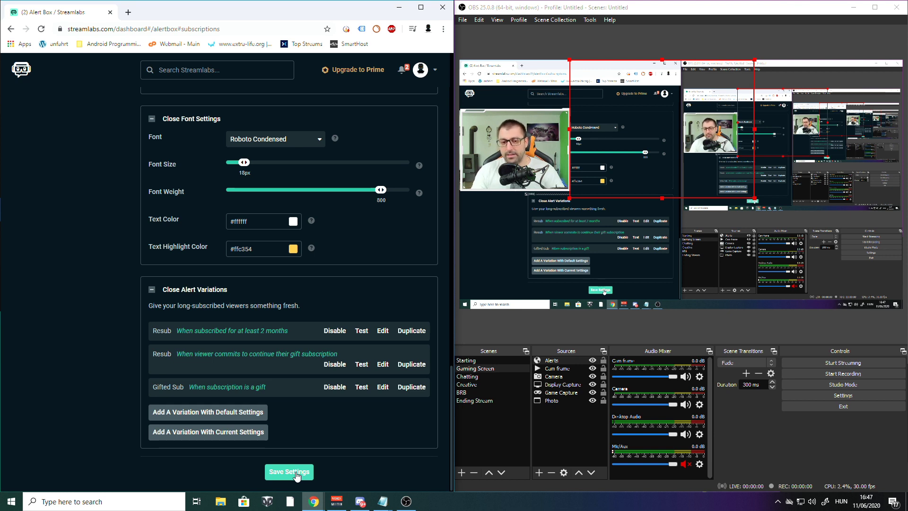
left_click(297, 476)
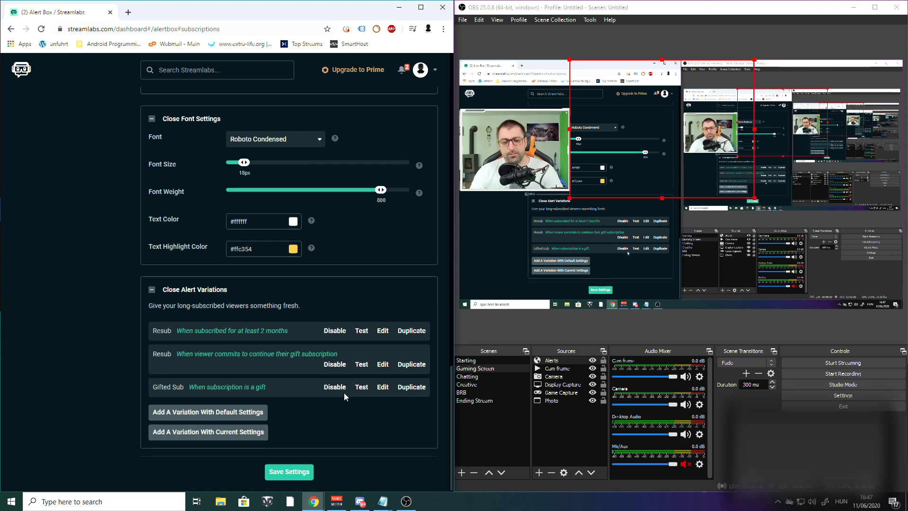
scroll(345, 393, "up", 3)
scroll(316, 424, "up", 20)
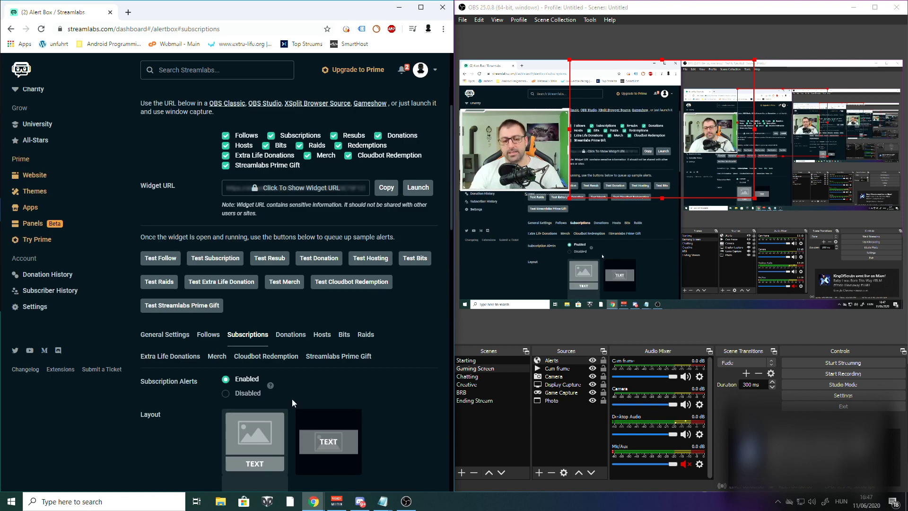
scroll(292, 398, "down", 3)
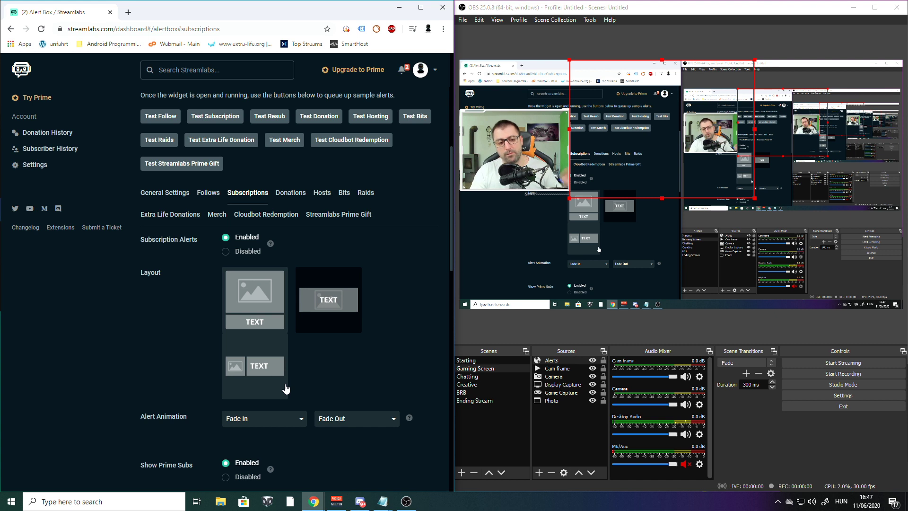
scroll(285, 389, "down", 2)
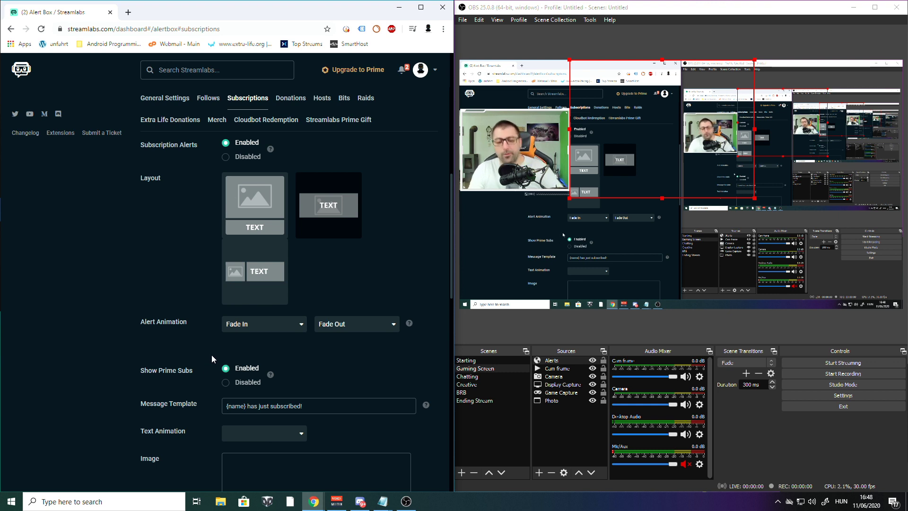
scroll(212, 334, "up", 2)
scroll(212, 333, "down", 15)
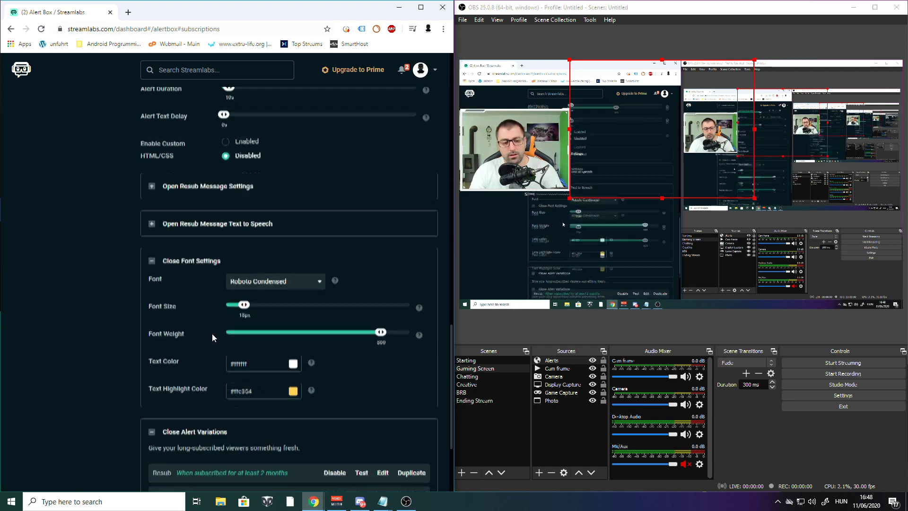
scroll(163, 362, "up", 13)
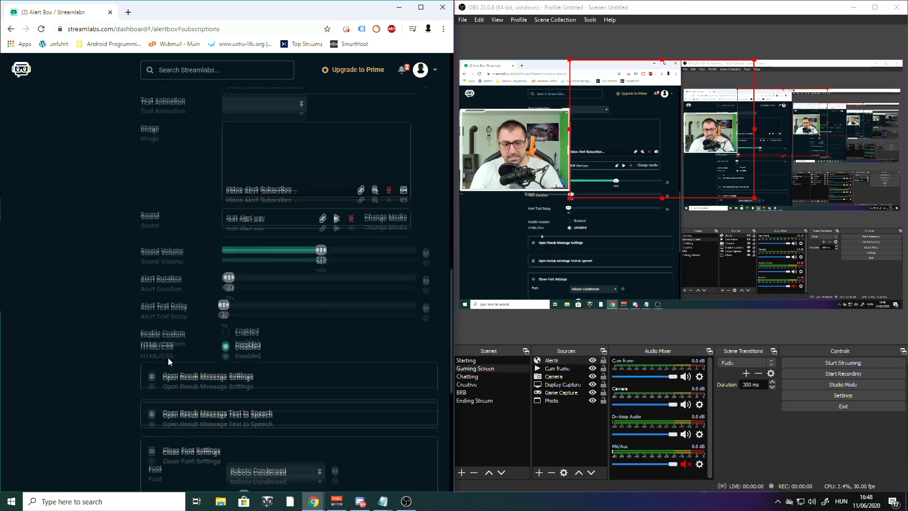
scroll(171, 353, "up", 5)
scroll(169, 353, "down", 3)
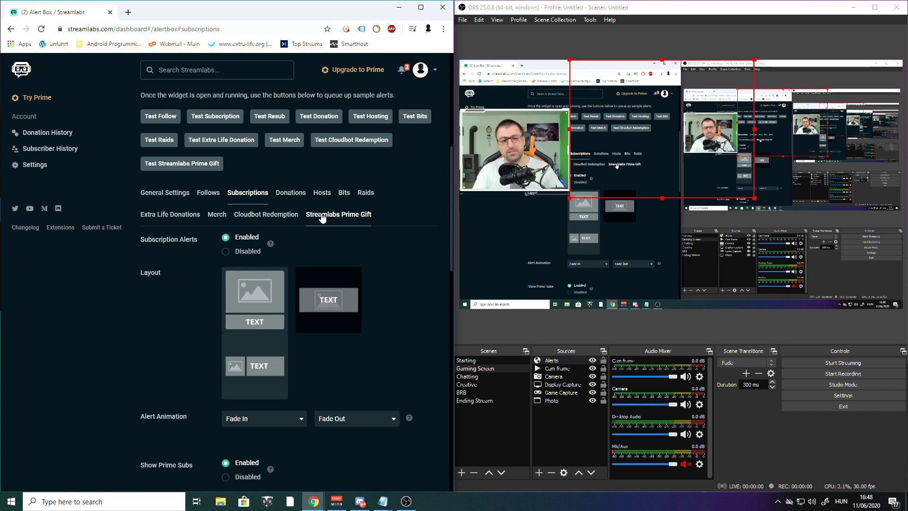
scroll(275, 283, "down", 15)
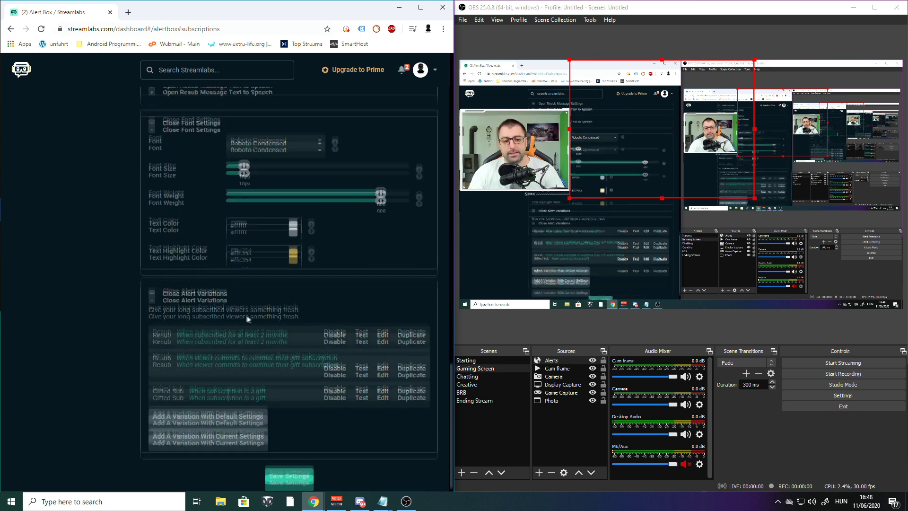
scroll(274, 350, "up", 15)
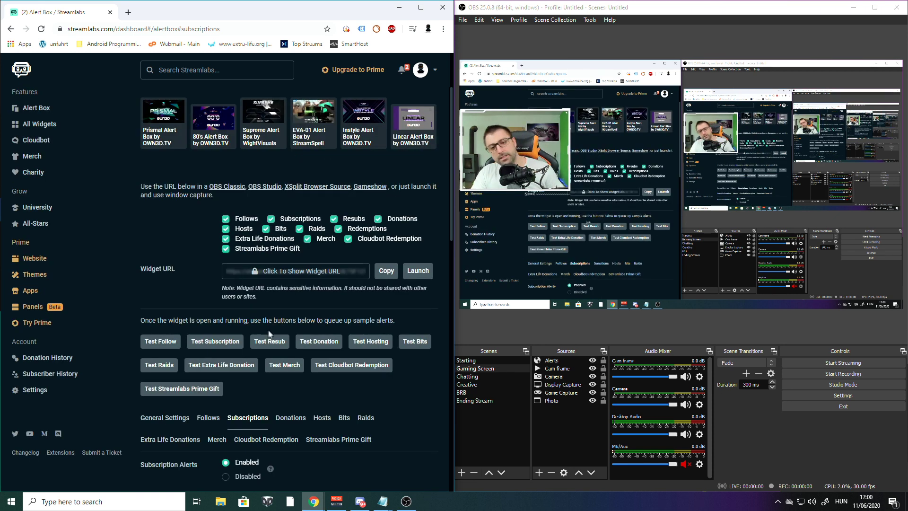
scroll(270, 341, "down", 3)
scroll(270, 336, "up", 2)
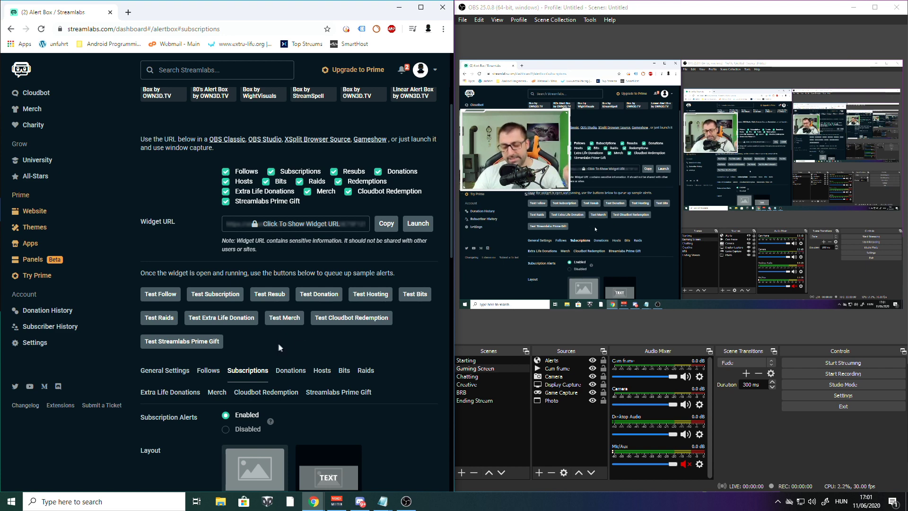
scroll(279, 345, "down", 4)
scroll(288, 345, "down", 3)
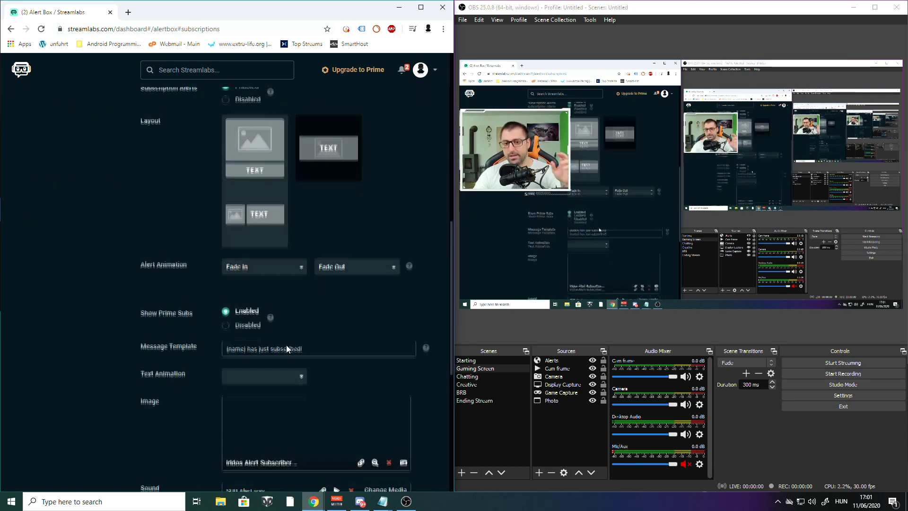
scroll(287, 345, "down", 5)
scroll(287, 345, "down", 2)
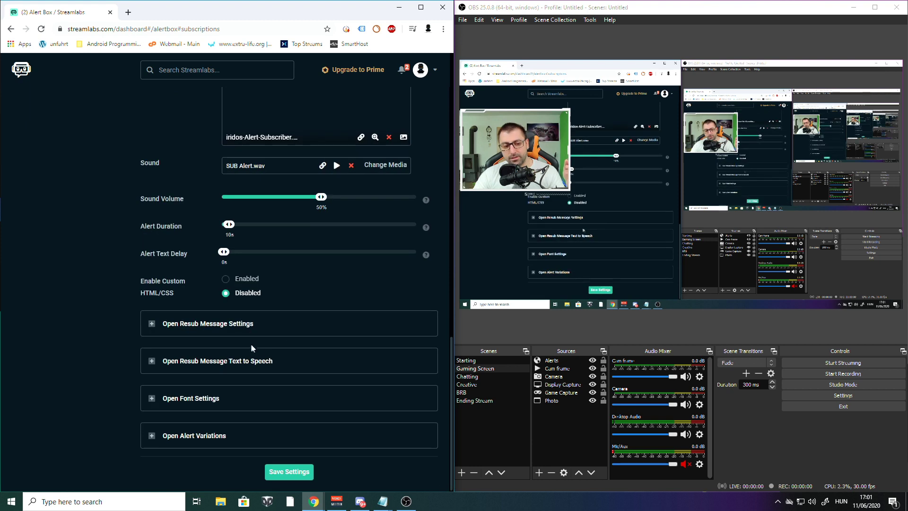